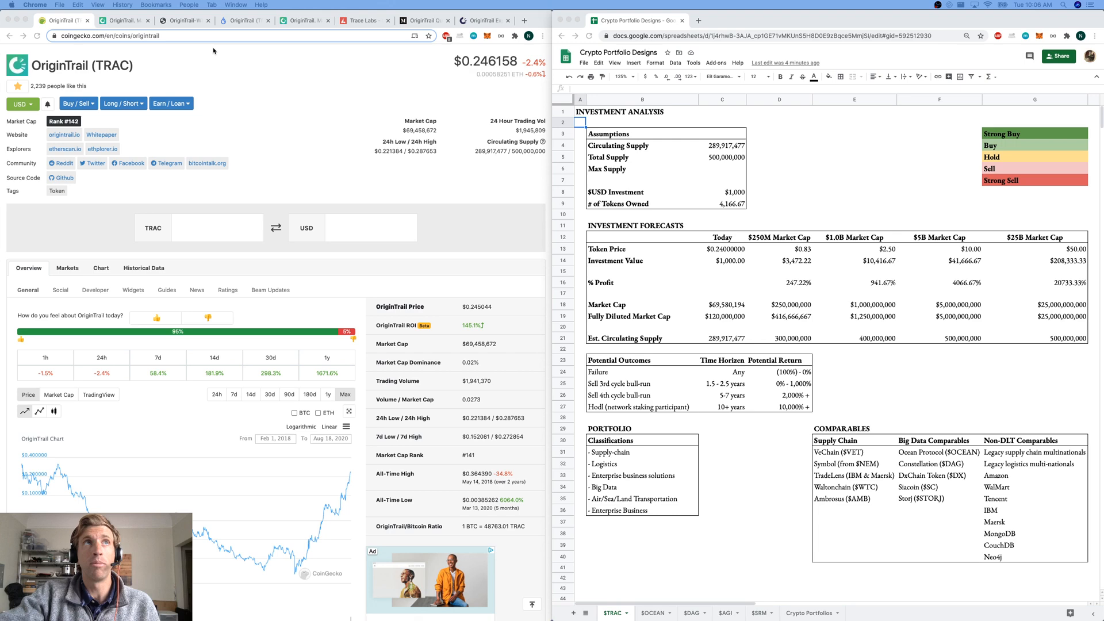
Step: Switch to the tech.origintrail.io roadmap page showing OriginTrail's milestone timeline
key("ctrl+Tab")
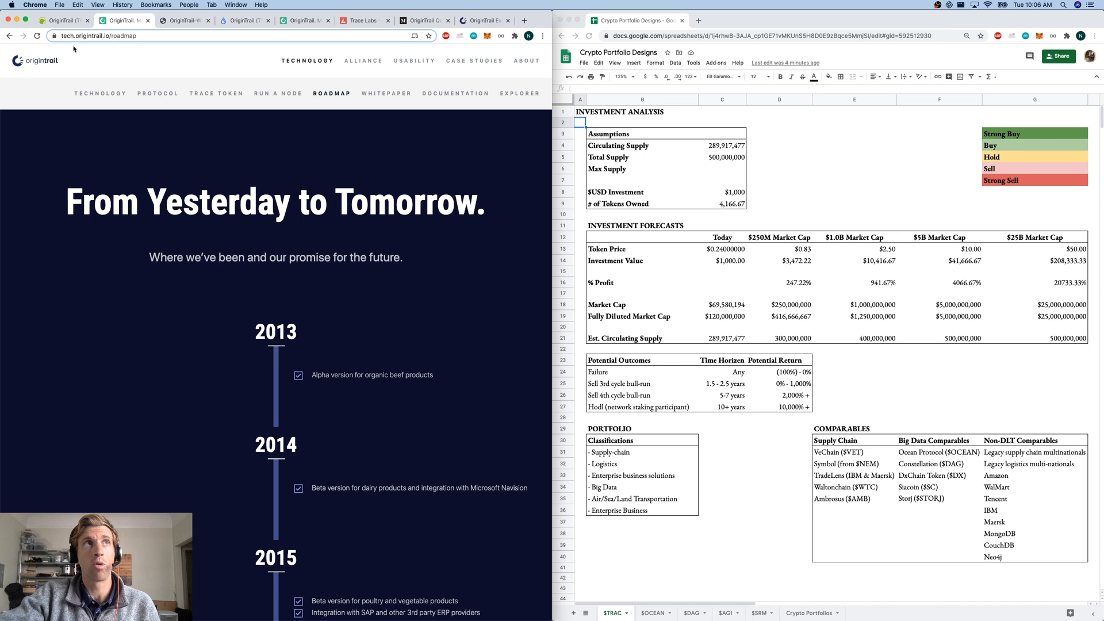
scroll(360, 356, "down", 1)
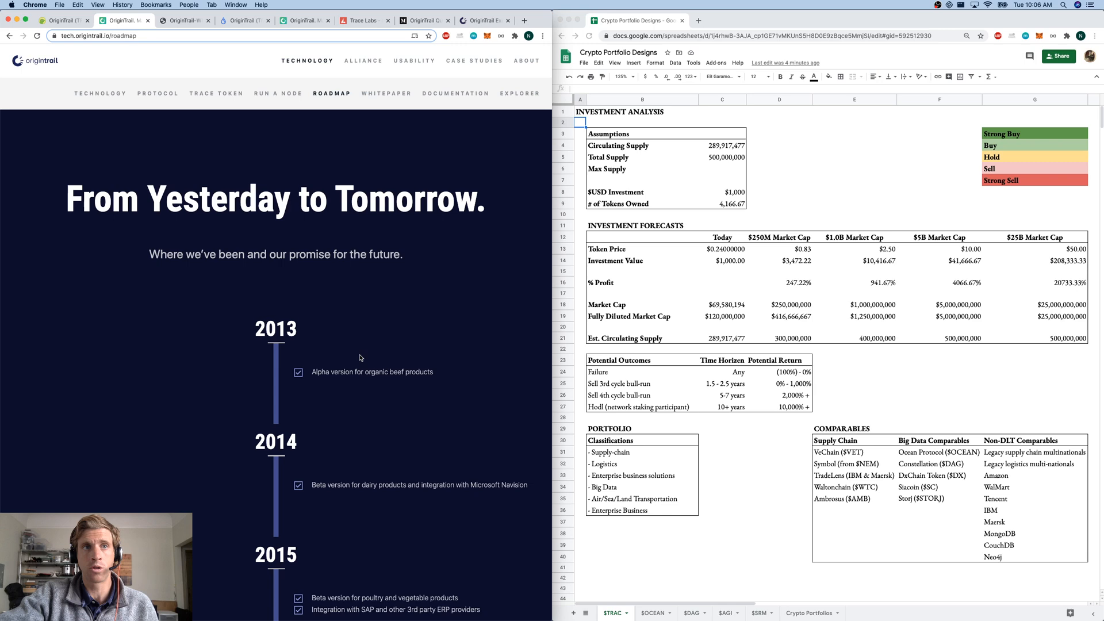
scroll(360, 355, "up", 1)
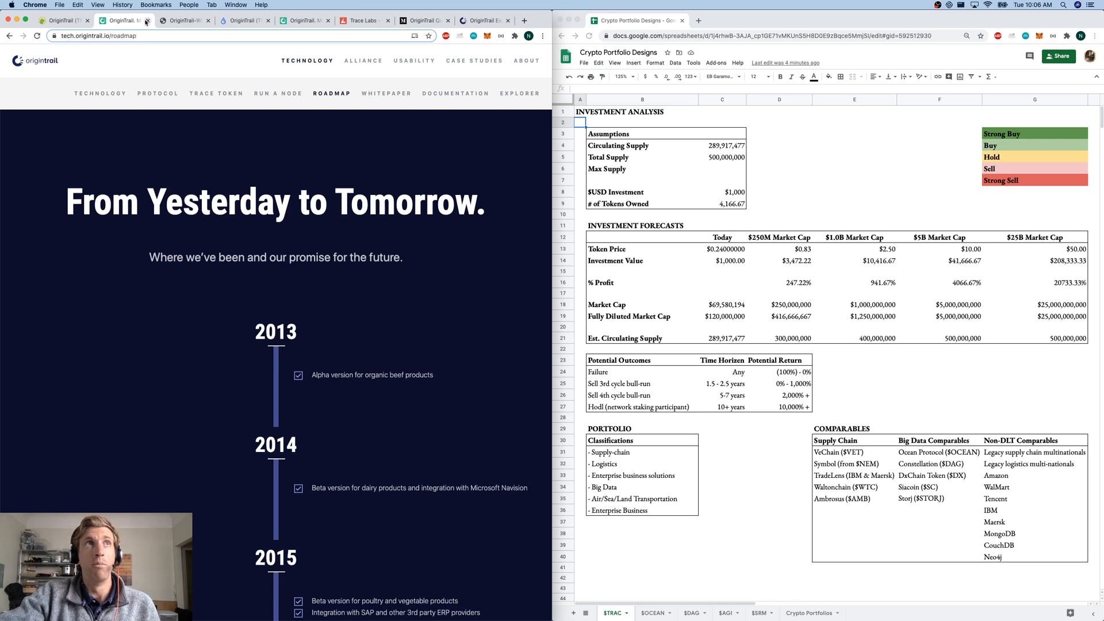
Step: Bring up the OriginTrail white paper PDF at its title page and abstract
left_click(147, 20)
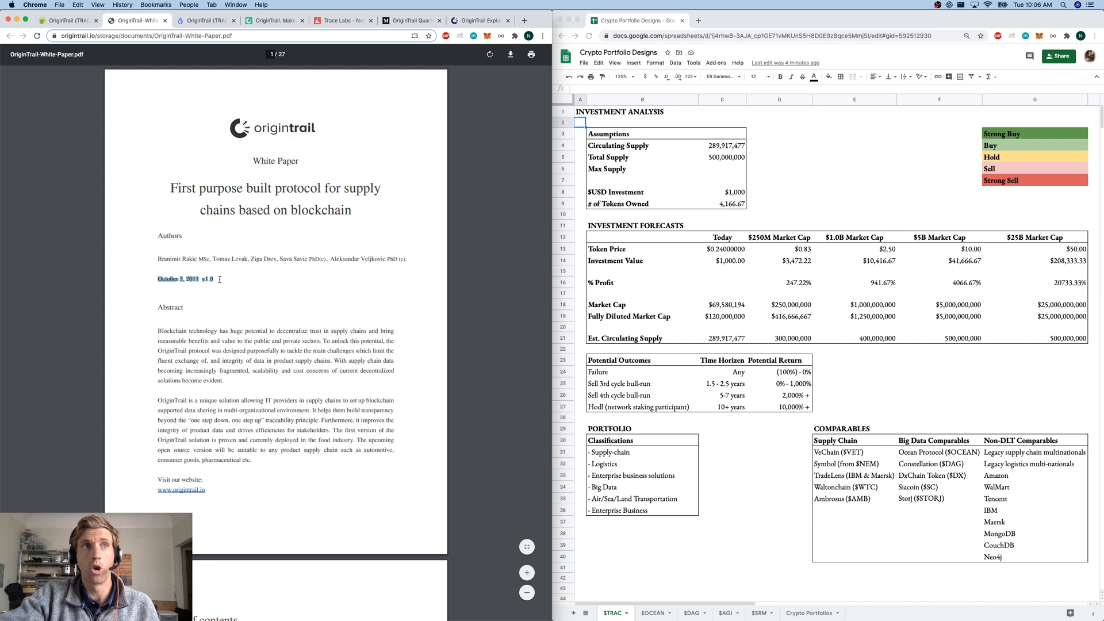
left_click(269, 200)
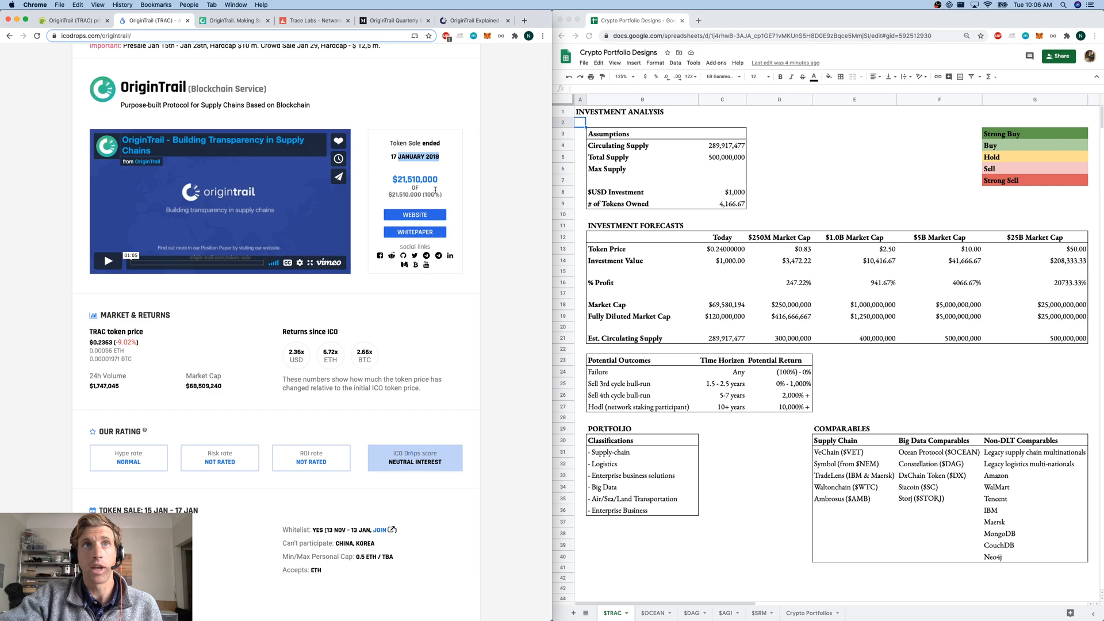
scroll(285, 259, "down", 3)
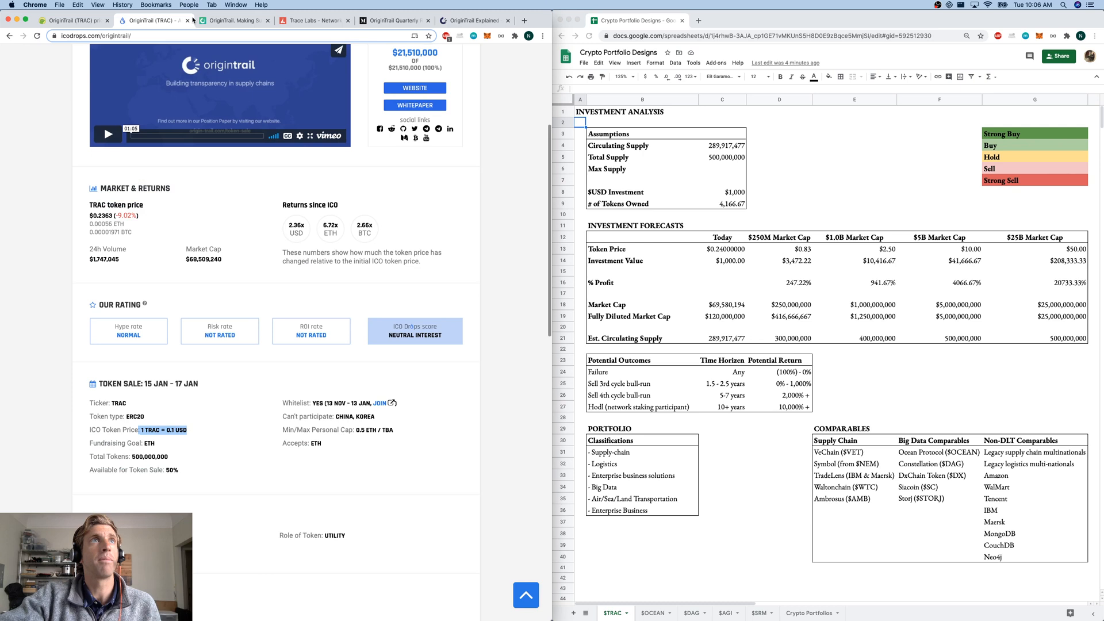
left_click(194, 20)
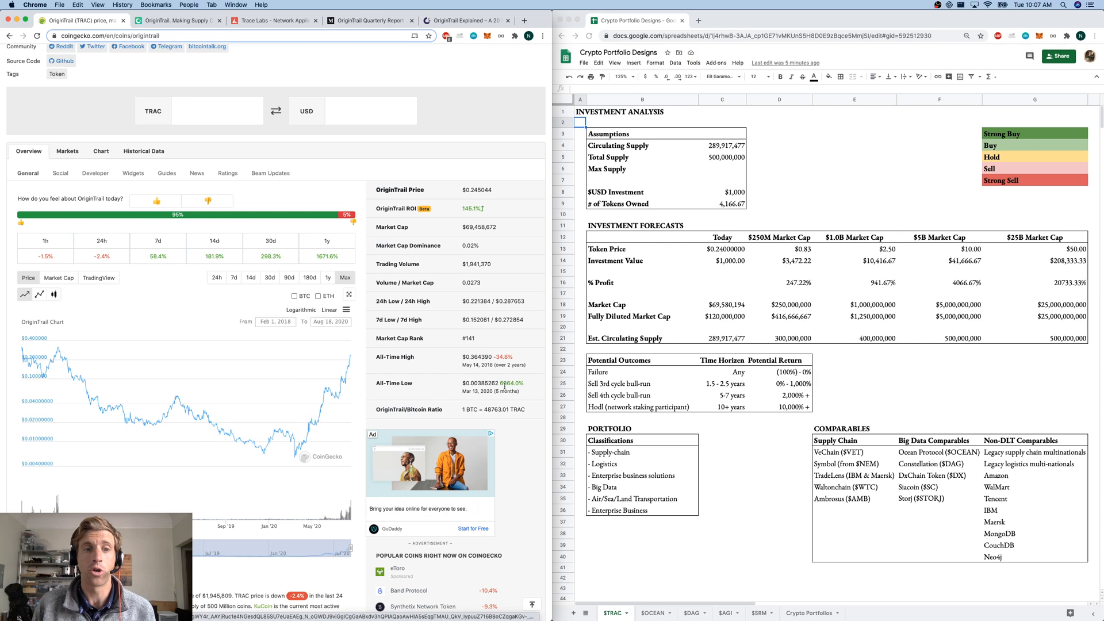
scroll(503, 387, "up", 3)
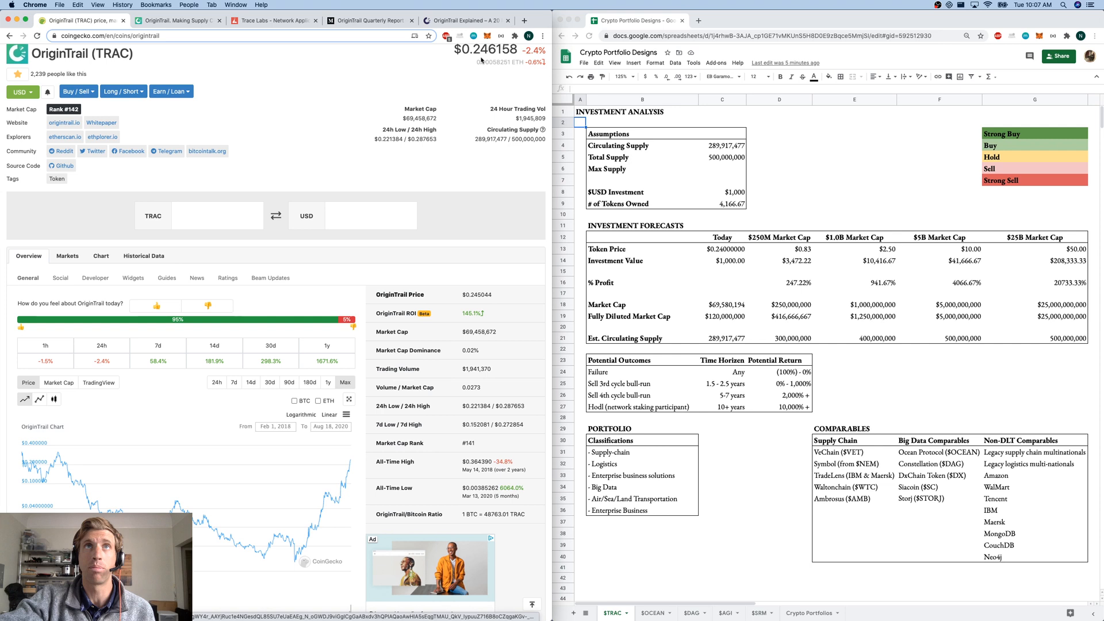
scroll(464, 96, "up", 1)
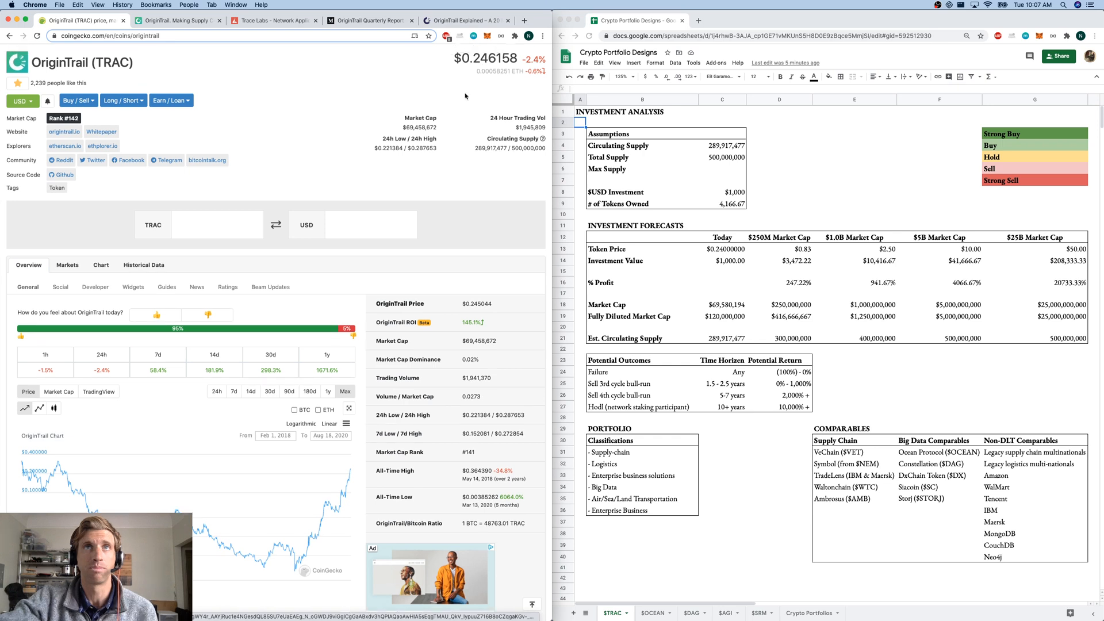
left_click(723, 192)
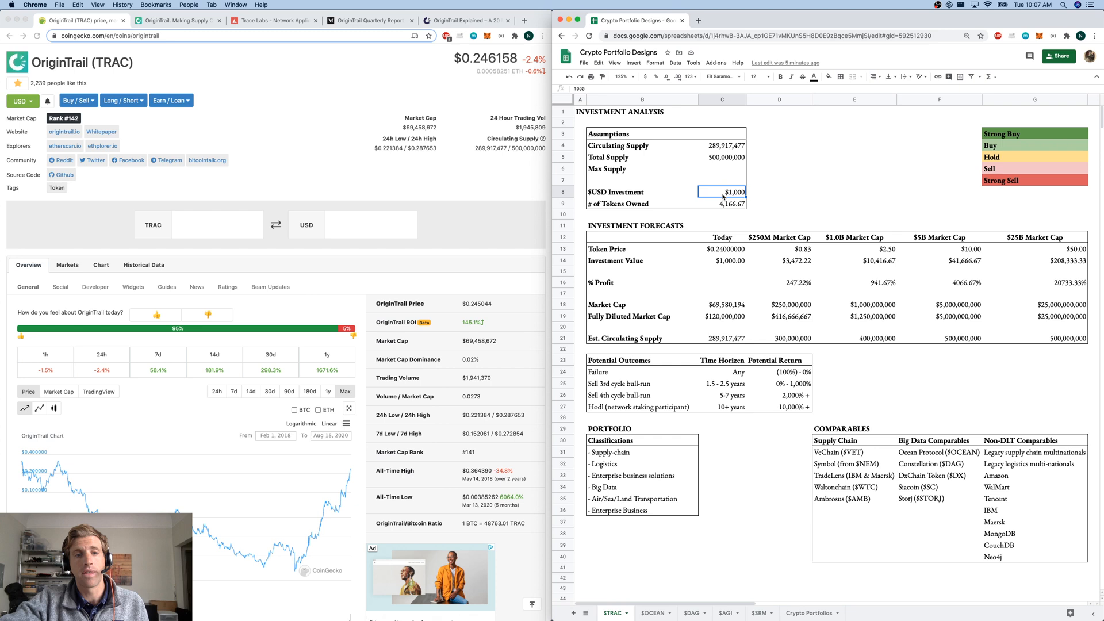
left_click(723, 316)
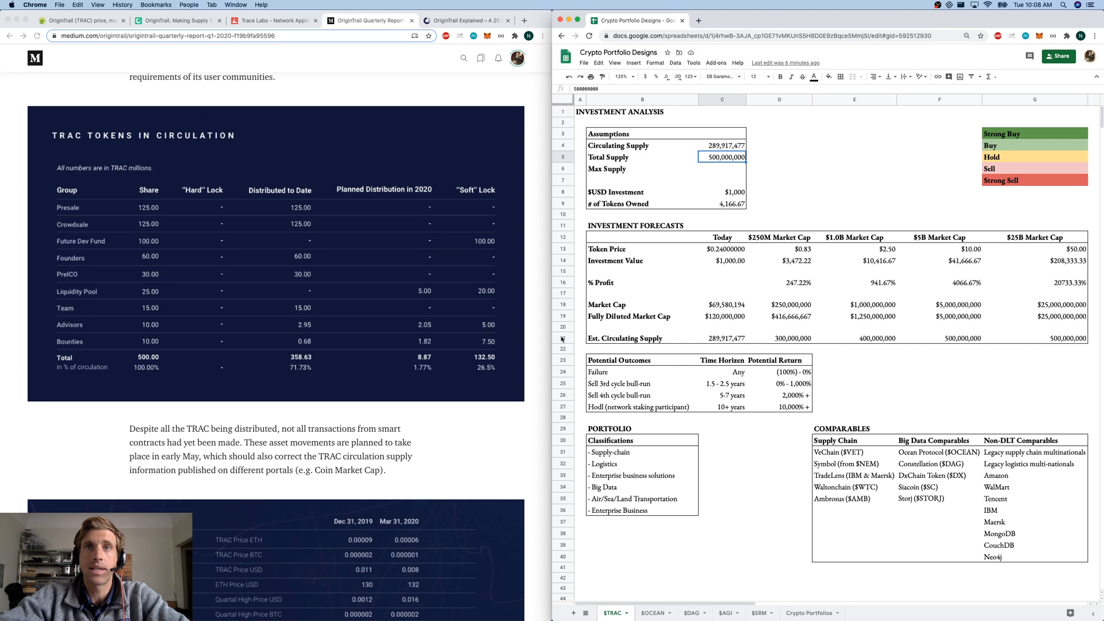
Step: Highlight the Market Cap forecast row comparing $69,580,194 today with $120,000,000 fully diluted
left_click(562, 304)
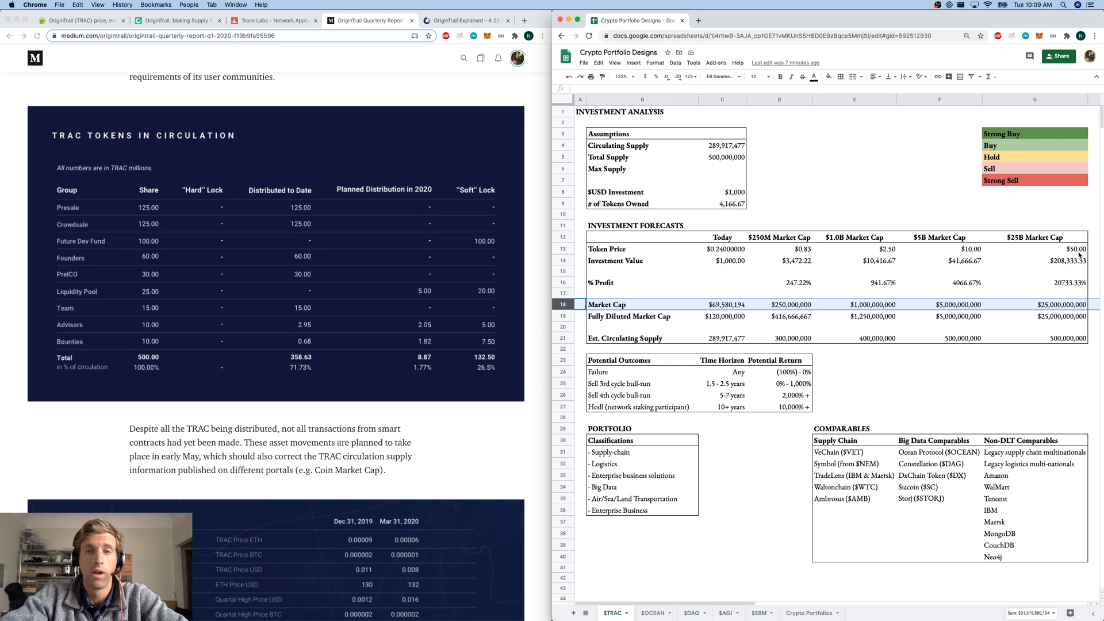
left_click_drag(604, 371, 777, 372)
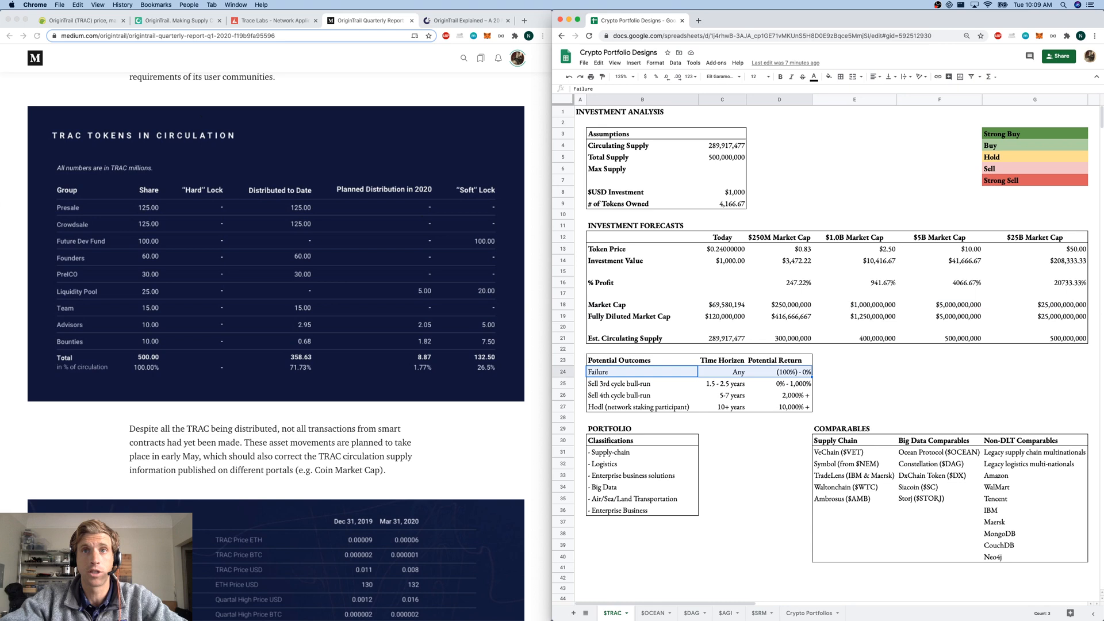
key("Down")
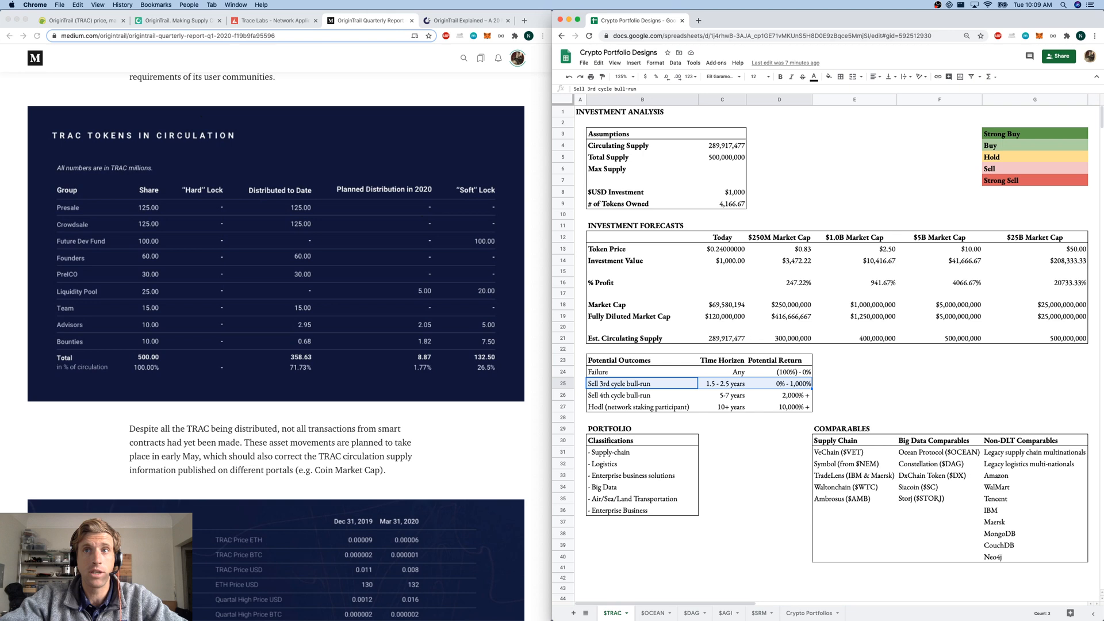
left_click(602, 407)
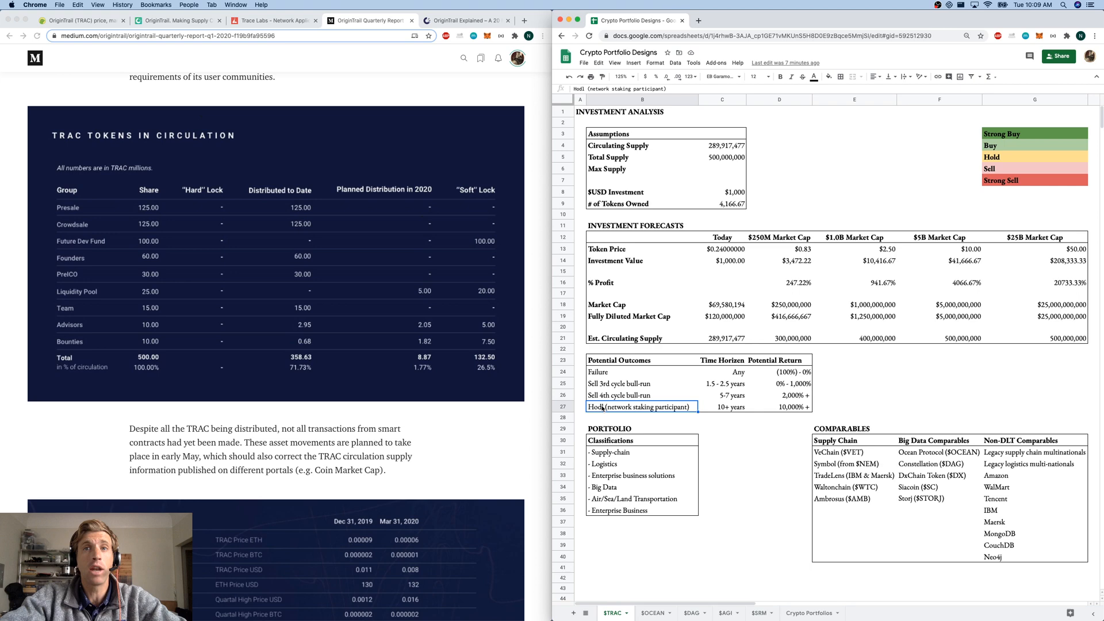
scroll(121, 281, "down", 10)
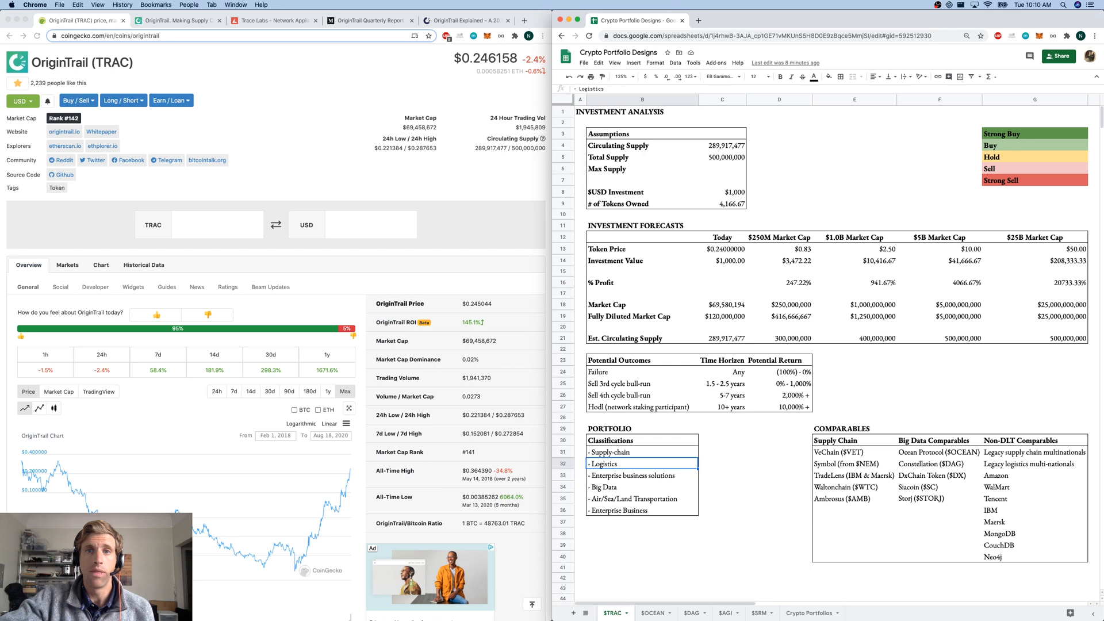
key("Down")
key("Down")
key("Down")
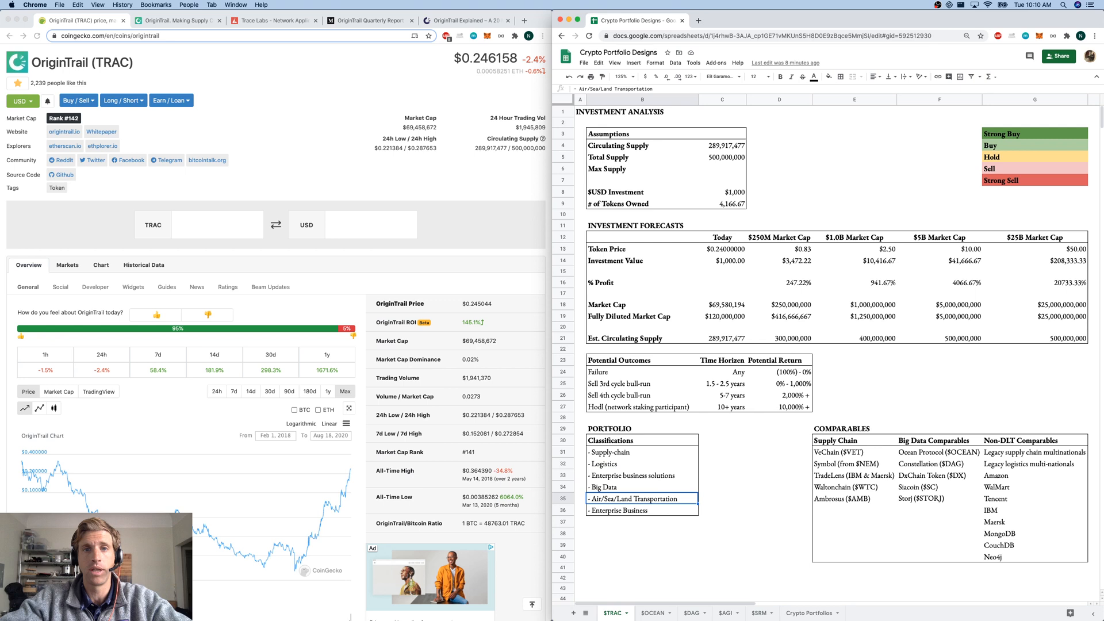
left_click(845, 487)
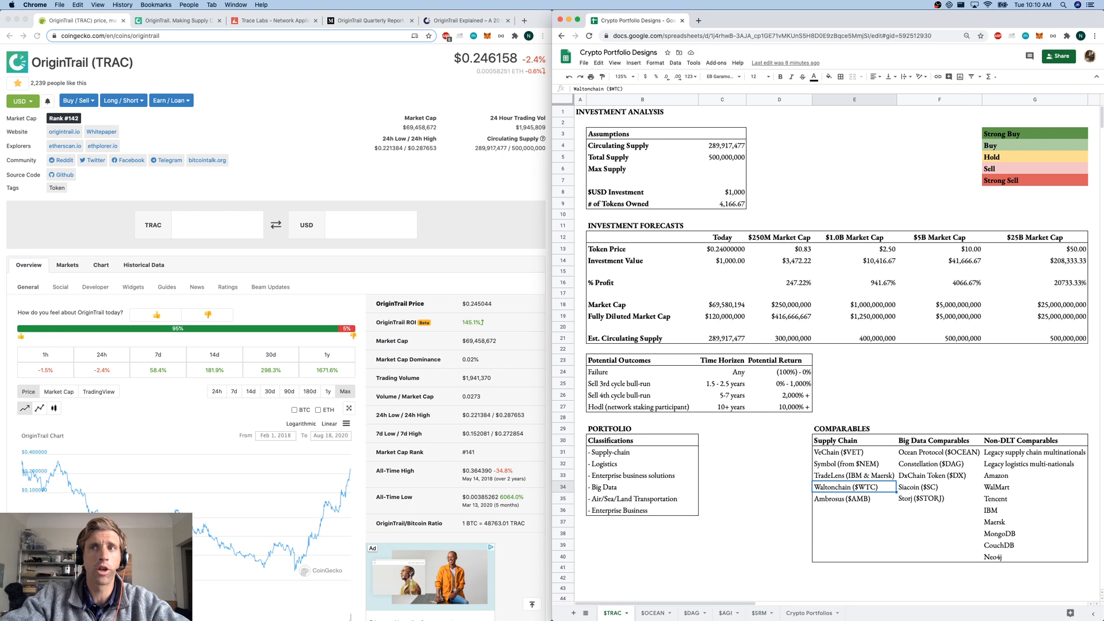
left_click(935, 439)
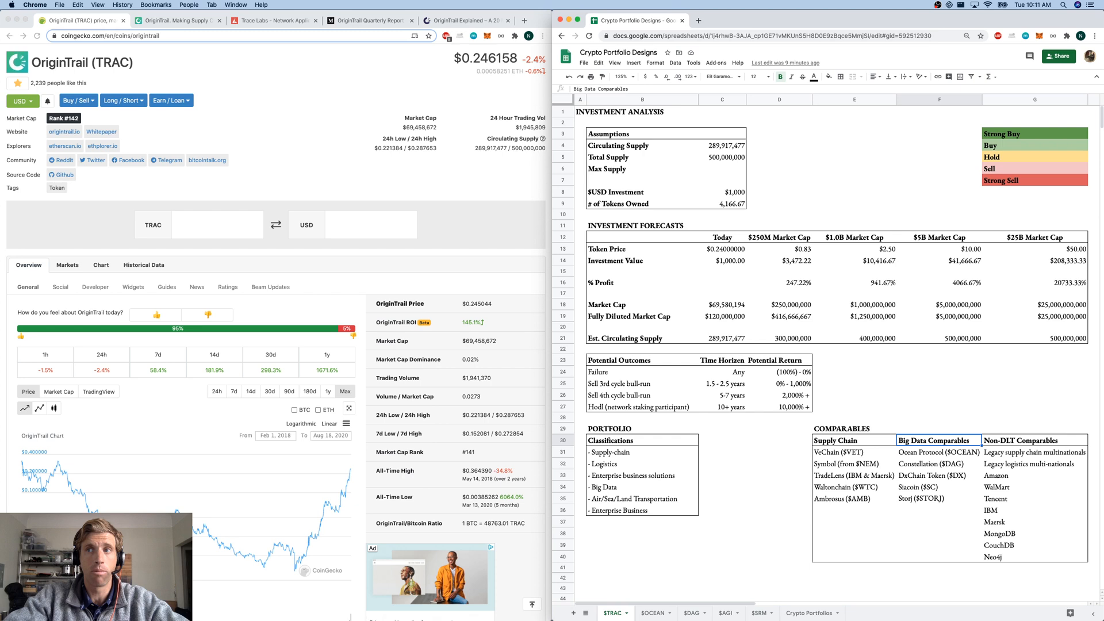
Step: Highlight Siacoin/Storj and MongoDB–Neo4j comparables, then switch to the Word TRAC valuation document
left_click_drag(919, 487, 918, 499)
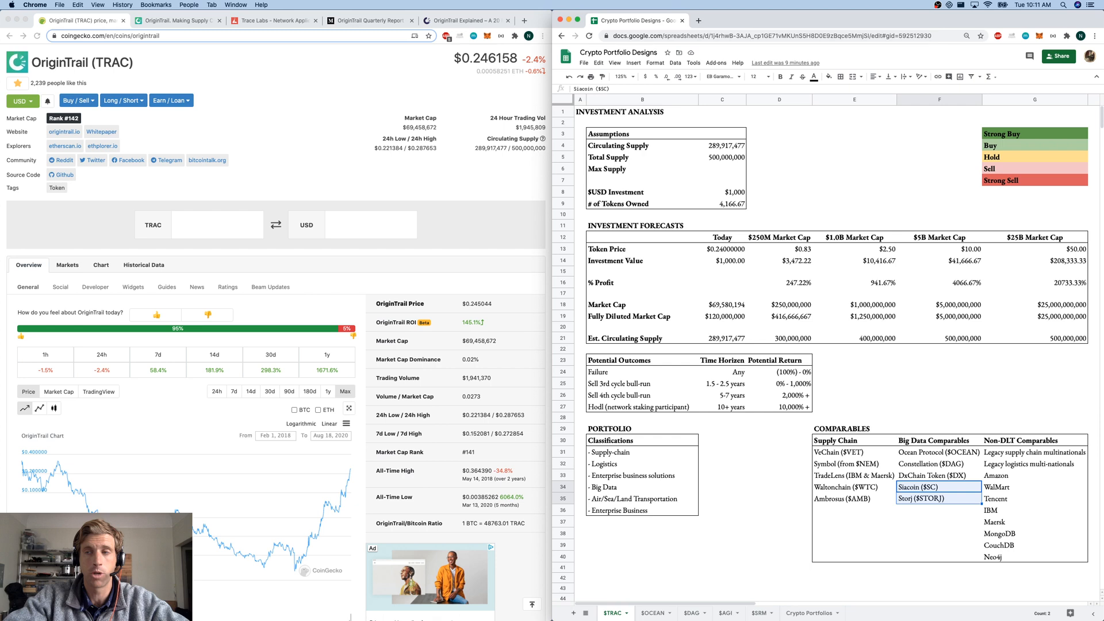
left_click_drag(1034, 533, 1033, 556)
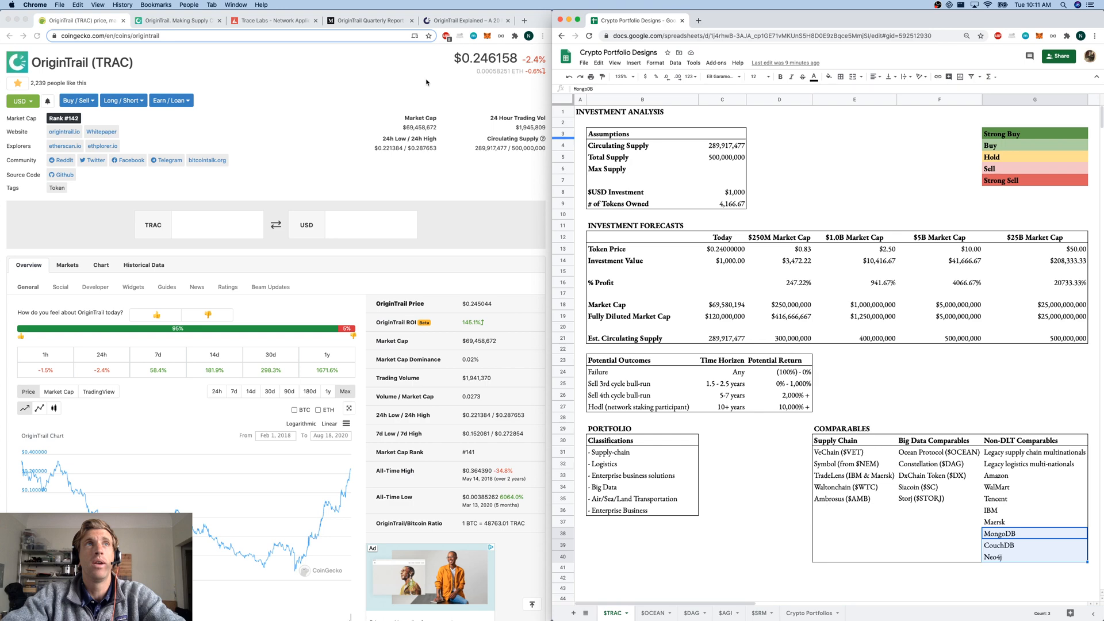
key("super+Tab")
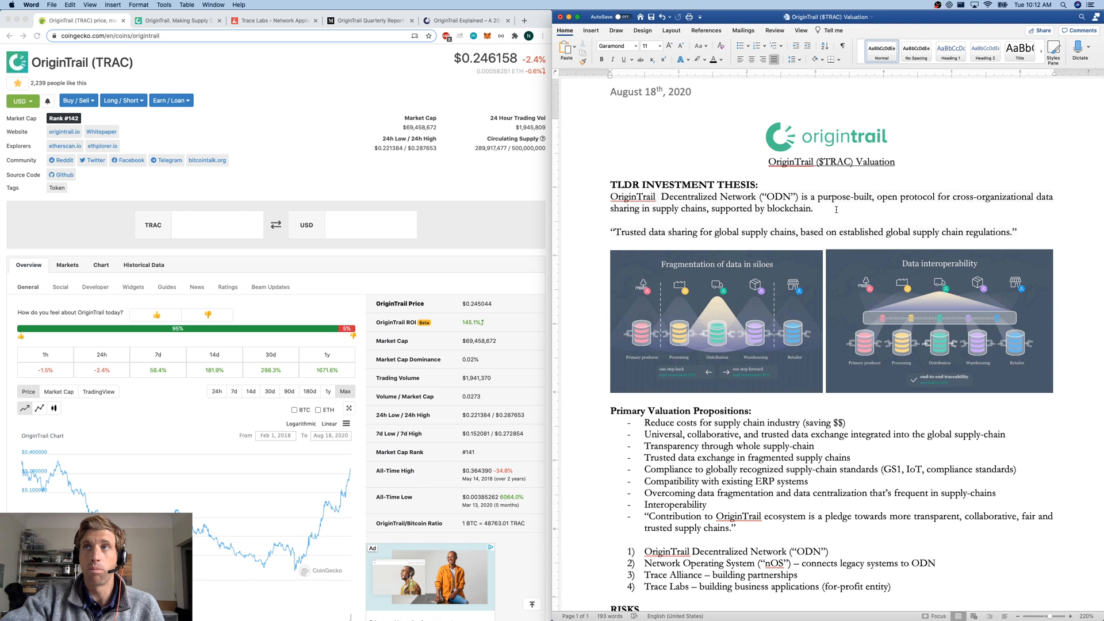
left_click(835, 209)
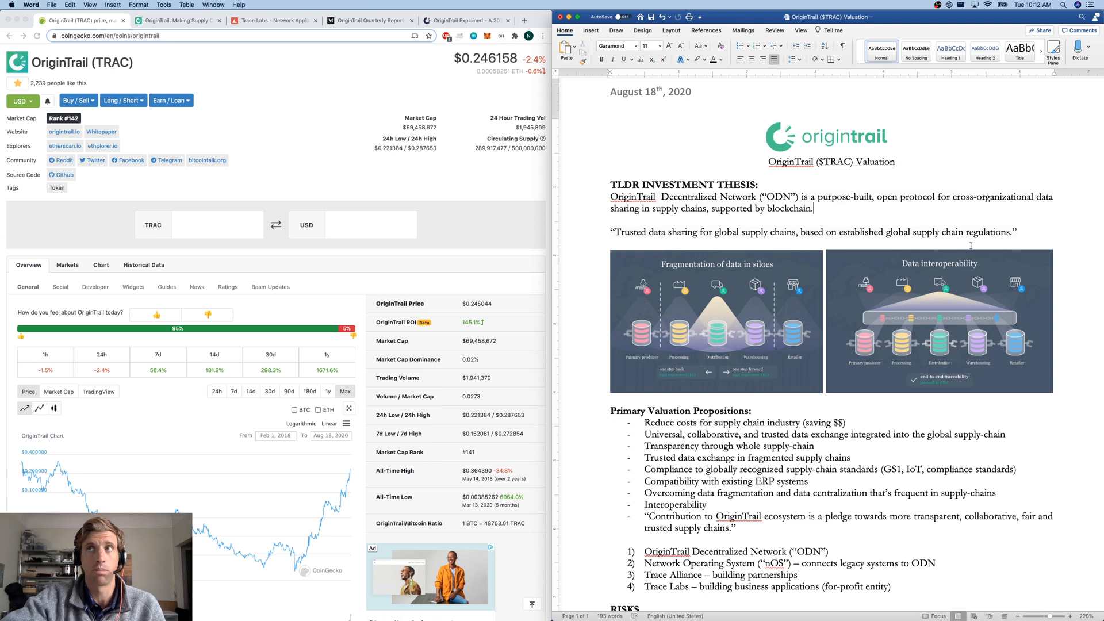